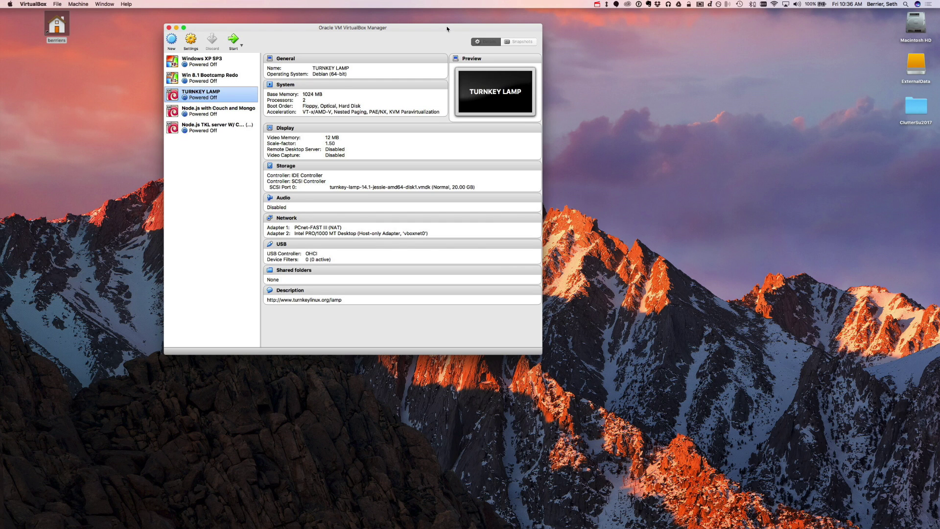
# Switch to the TurnKey Linux website in Safari and search its appliances for LAPP.
pyautogui.moveTo(421, 30); pyautogui.dragTo(398, 46)
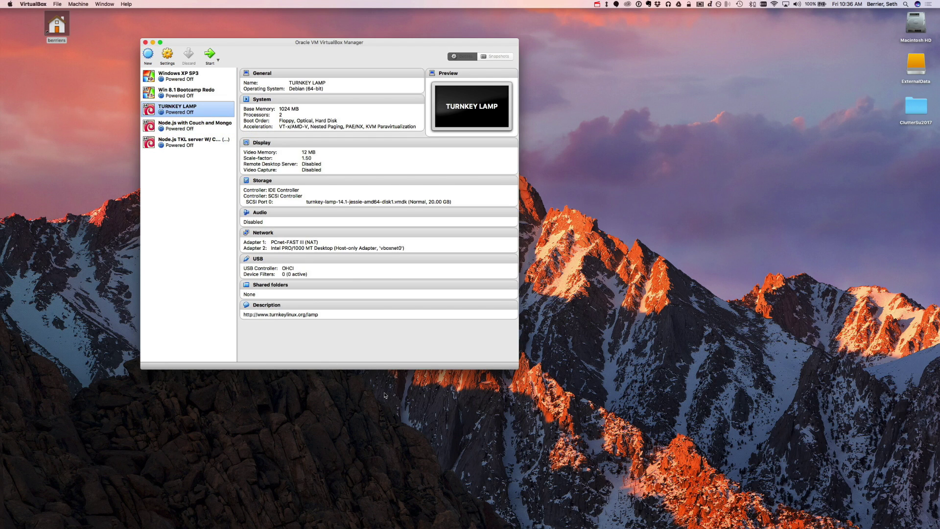
pyautogui.hotkey('ctrl', 'Right')
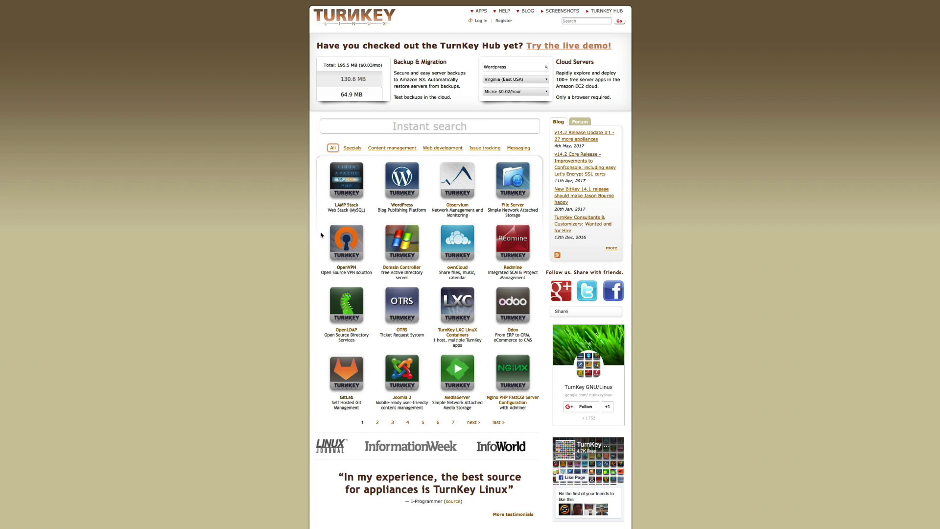
pyautogui.click(364, 127)
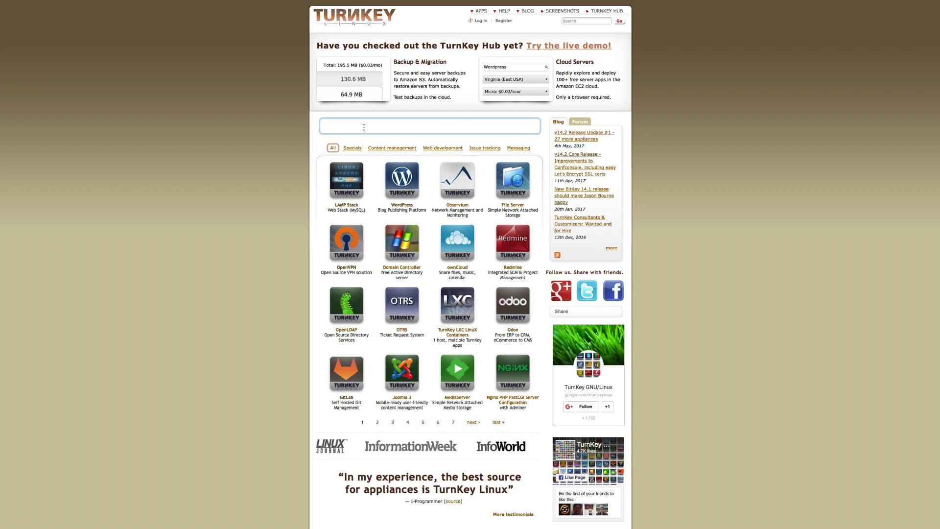
pyautogui.write('LAPP')
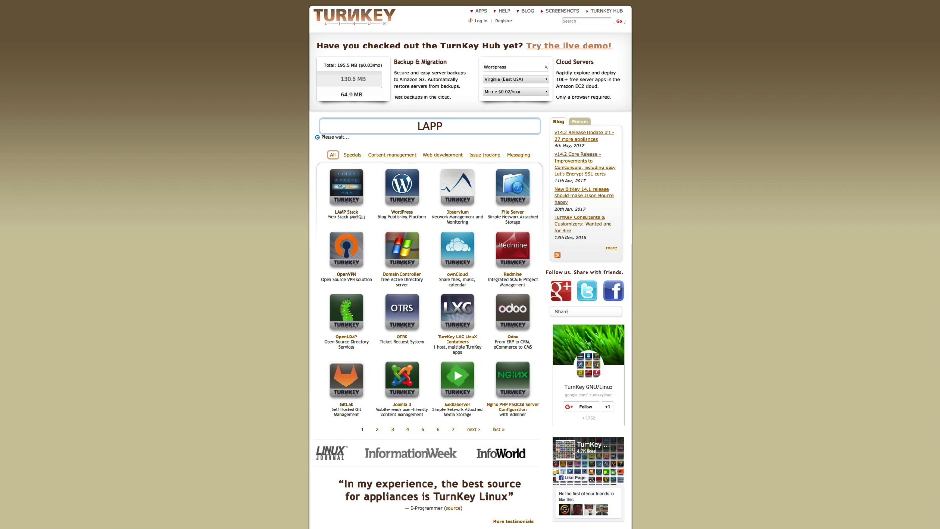
pyautogui.click(260, 176)
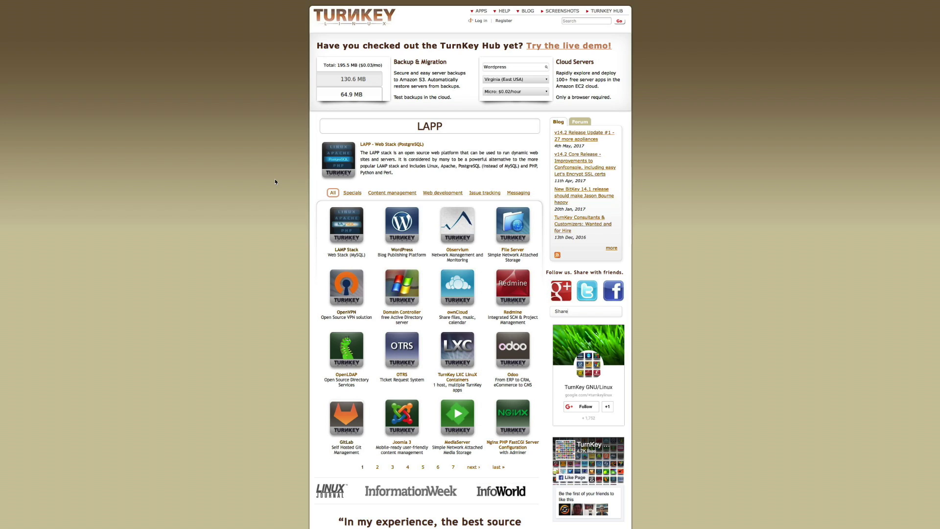
# Replace the appliance search term with Node.
pyautogui.click(461, 127)
pyautogui.moveTo(461, 127); pyautogui.dragTo(399, 127)
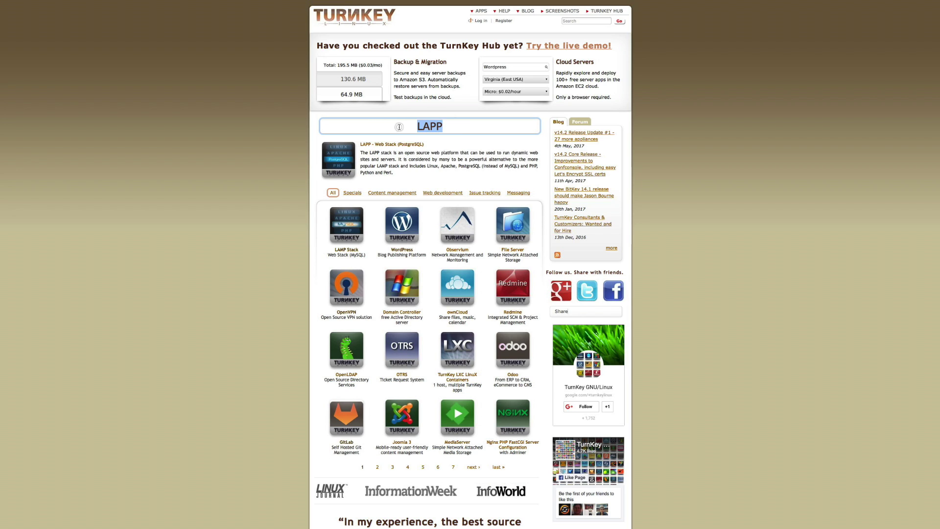
pyautogui.press('BackSpace')
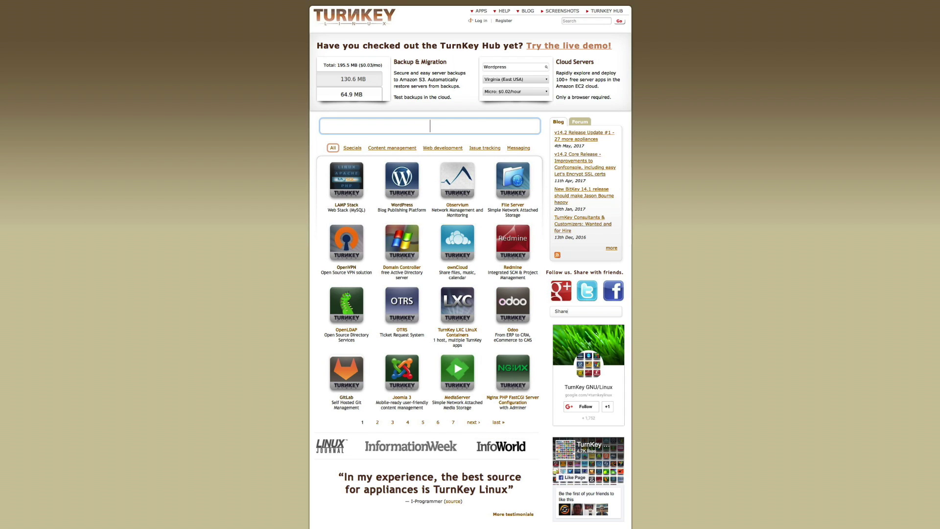
pyautogui.write('Node')
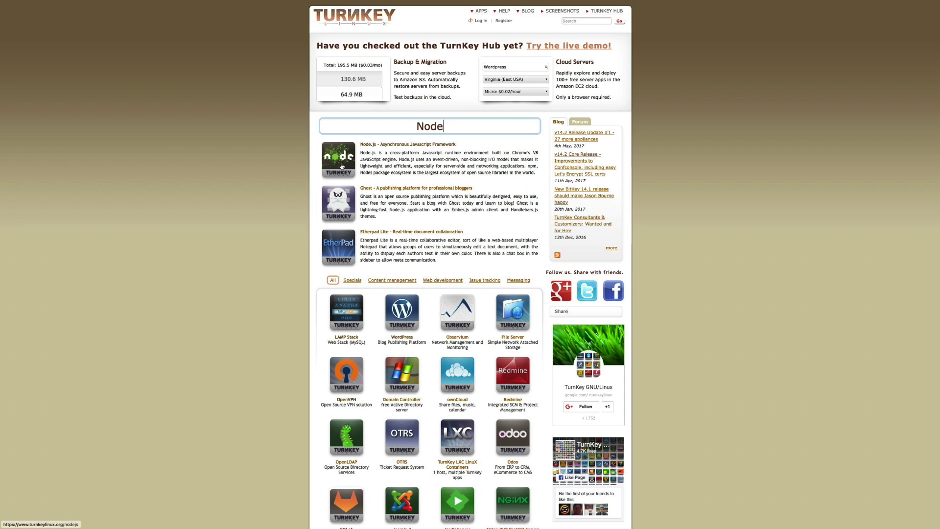
# Clear the appliance search and open the LAMP Stack appliance page.
pyautogui.press('BackSpace')
pyautogui.press('BackSpace')
pyautogui.press('BackSpace')
pyautogui.press('BackSpace')
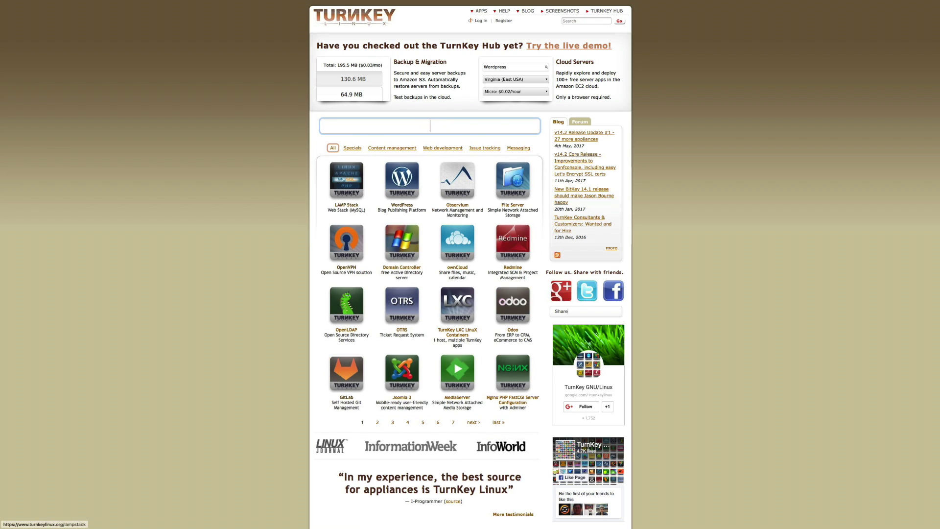
pyautogui.click(345, 206)
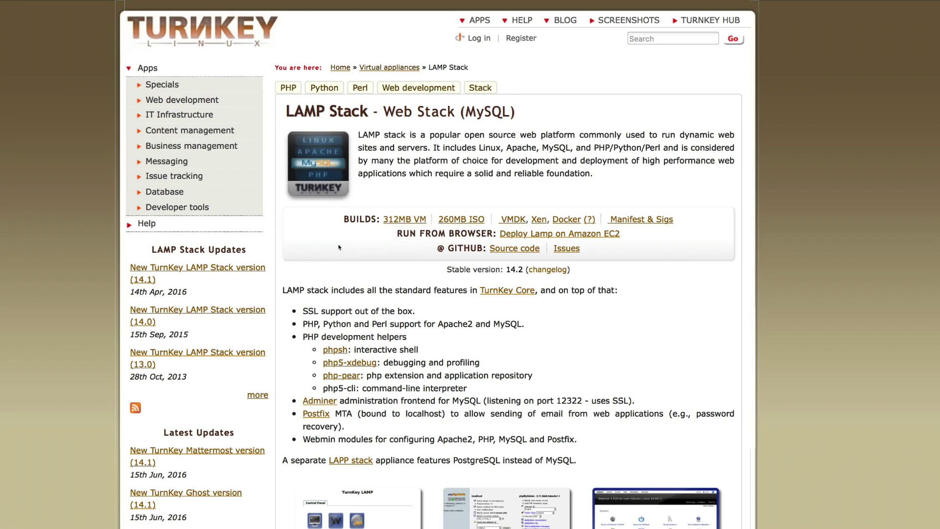
# Switch back to VirtualBox Manager, move its window toward the screen centre and look up the Import Appliance command.
pyautogui.hotkey('ctrl', 'Left')
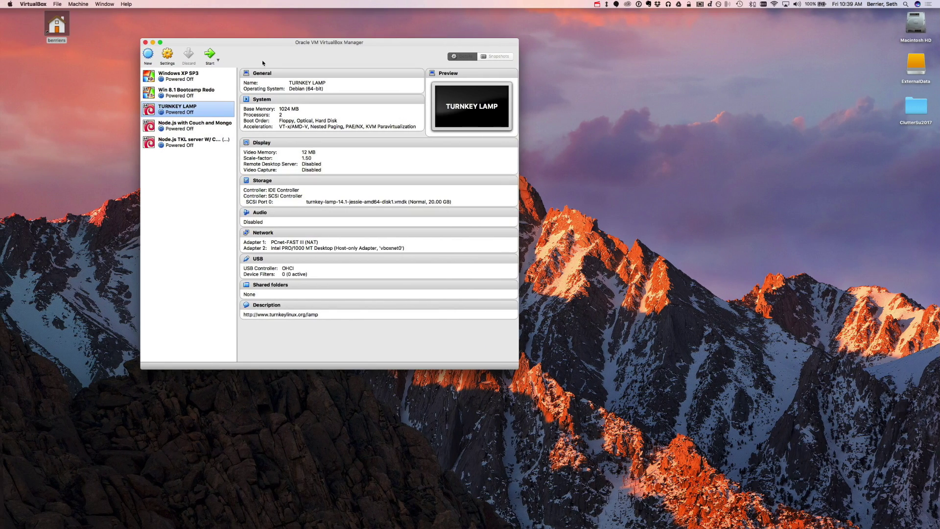
pyautogui.moveTo(265, 46); pyautogui.dragTo(347, 87)
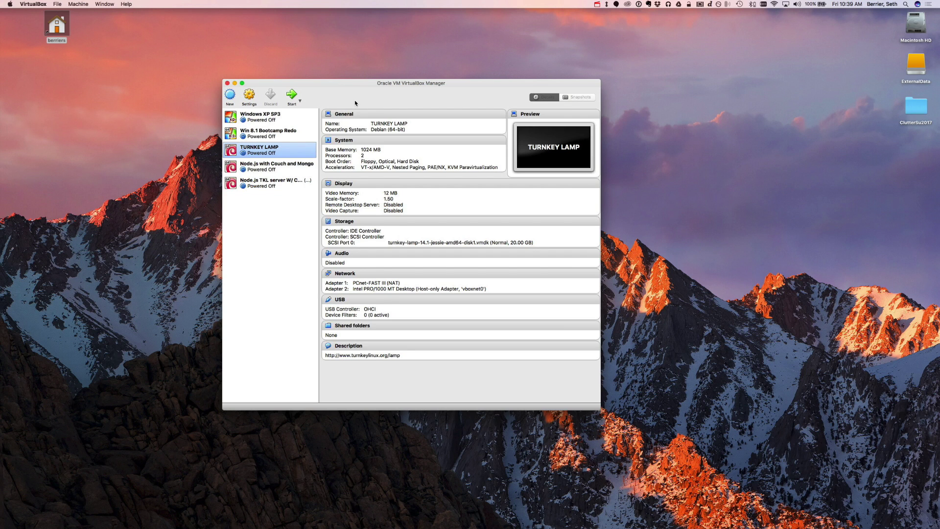
pyautogui.click(58, 5)
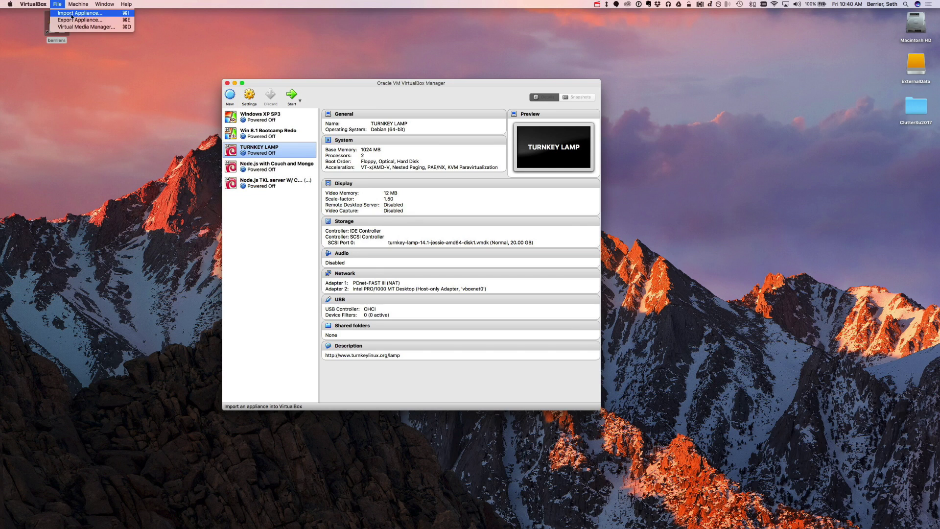
pyautogui.click(274, 265)
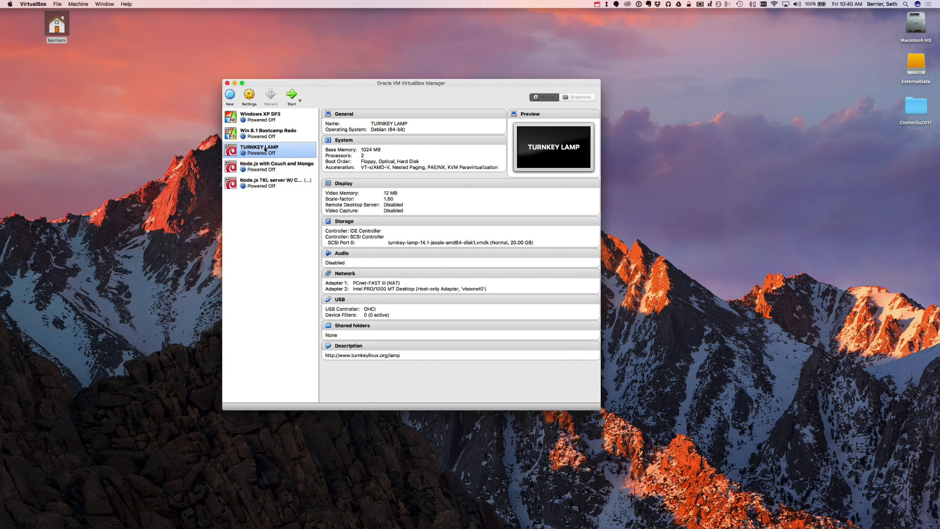
# Open the TURNKEY LAMP machine's network settings and review the attachment types available for Adapter 1.
pyautogui.click(251, 96)
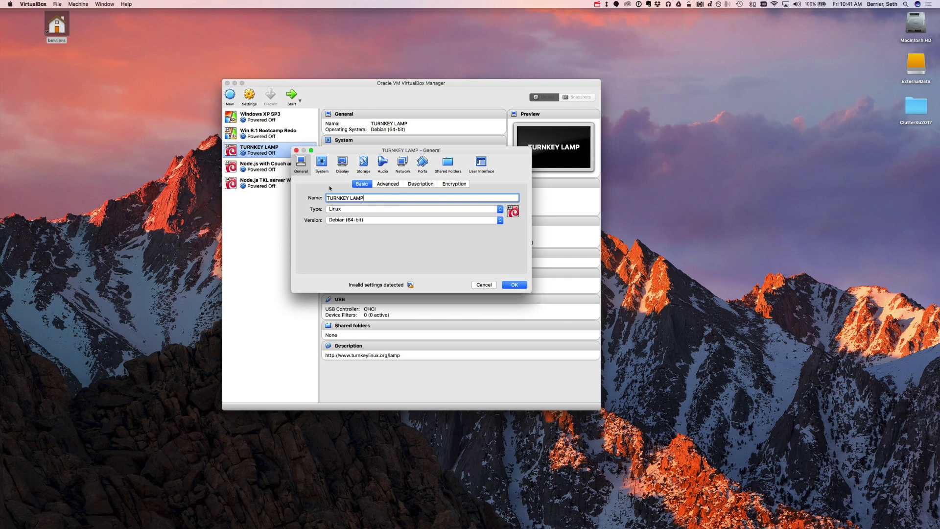
pyautogui.click(404, 162)
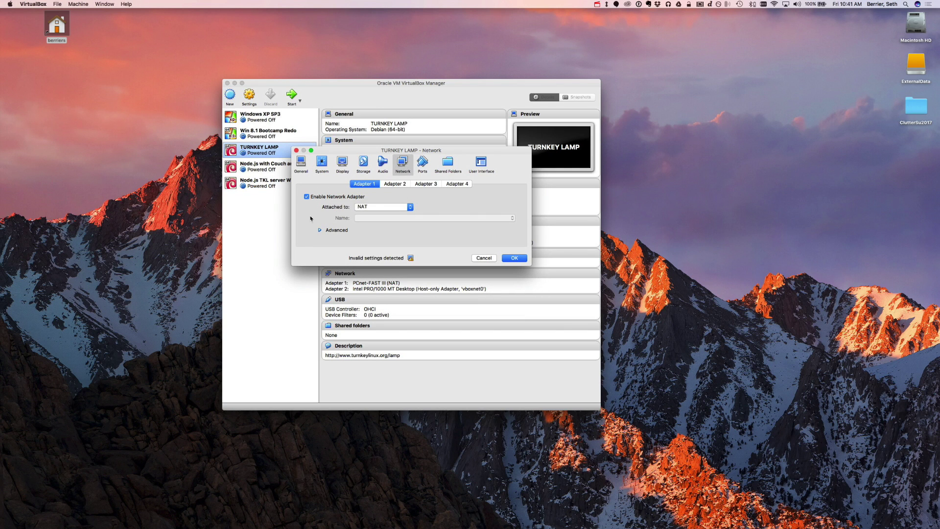
pyautogui.click(391, 207)
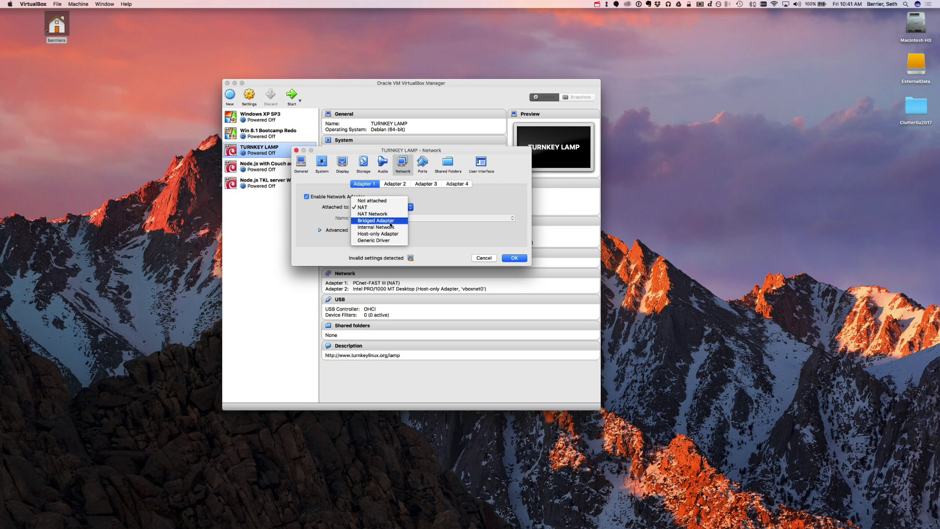
pyautogui.click(465, 208)
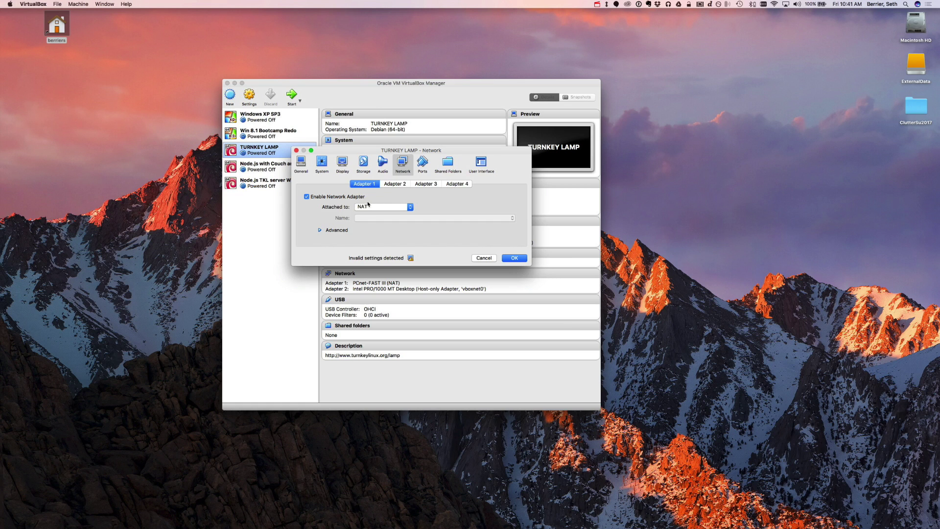
# Select vboxnet0 for Adapter 2's host-only network, recheck both adapters and accept the network settings.
pyautogui.click(397, 185)
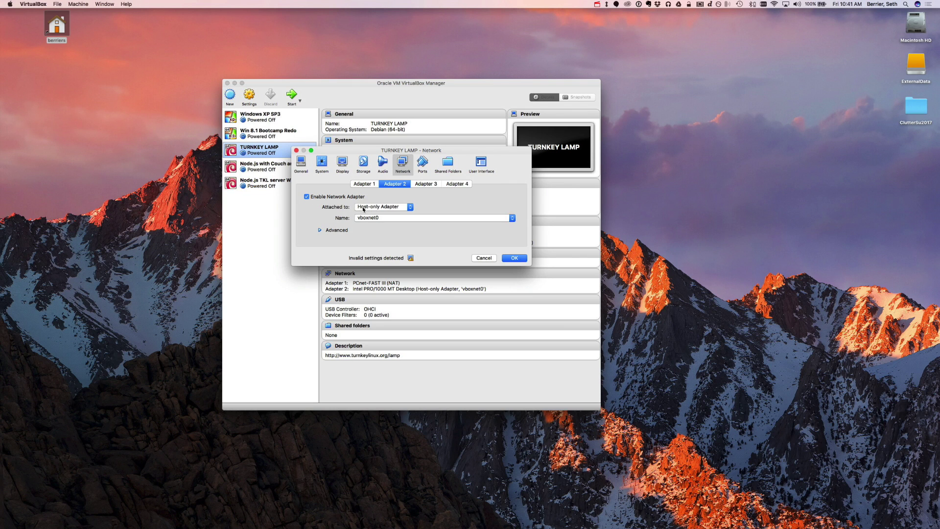
pyautogui.click(391, 219)
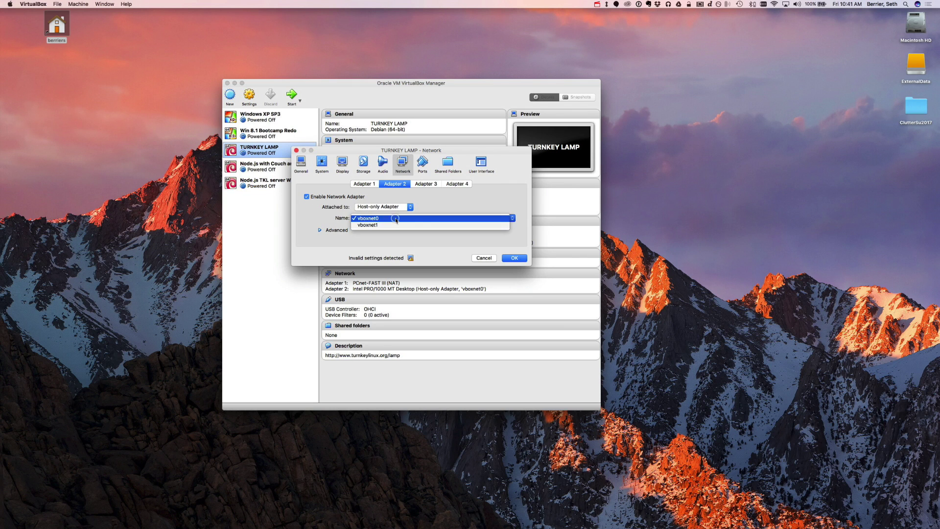
pyautogui.click(353, 218)
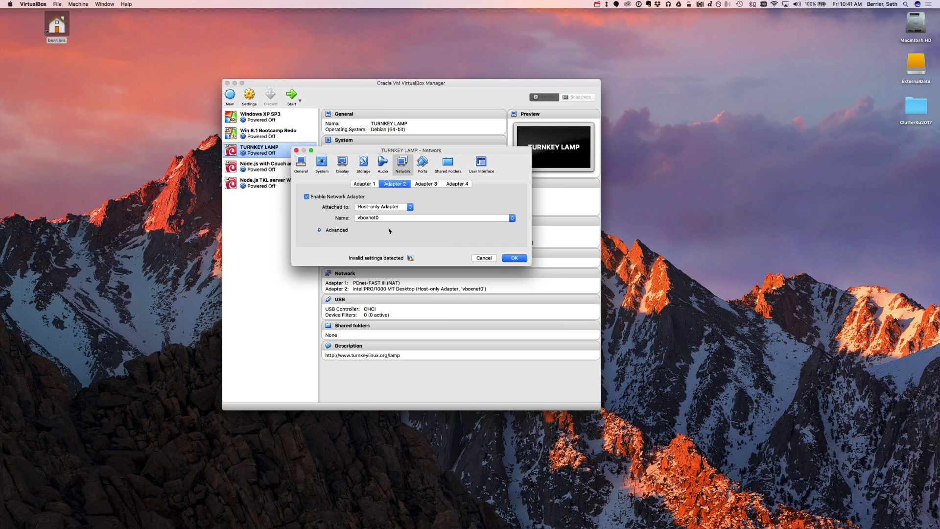
pyautogui.click(363, 184)
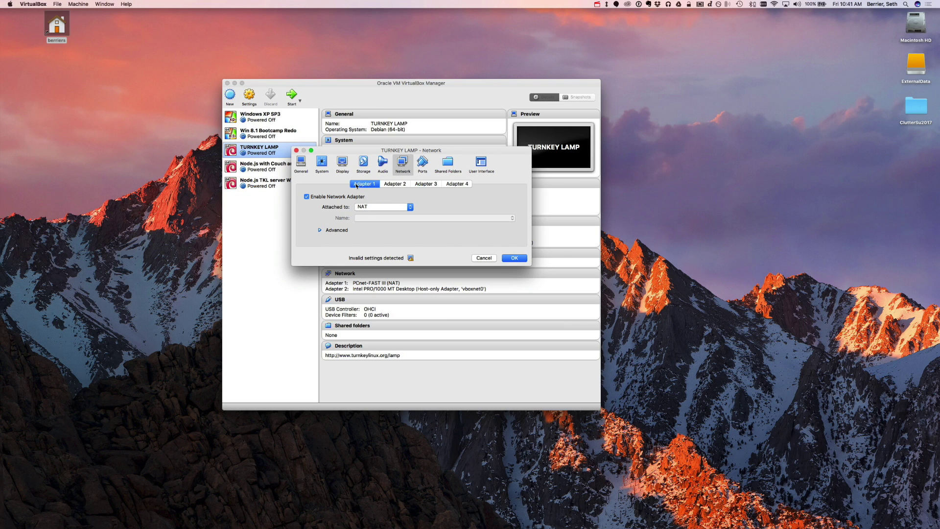
pyautogui.click(395, 184)
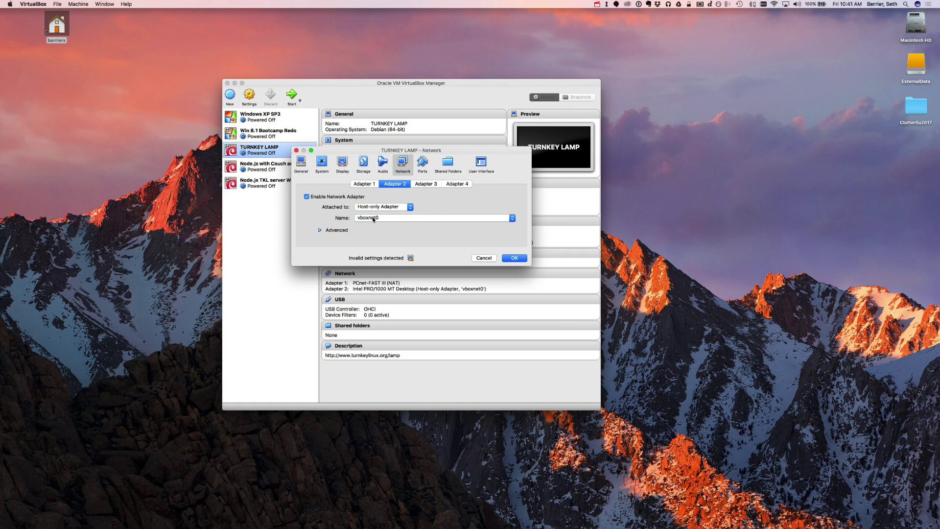
pyautogui.click(518, 259)
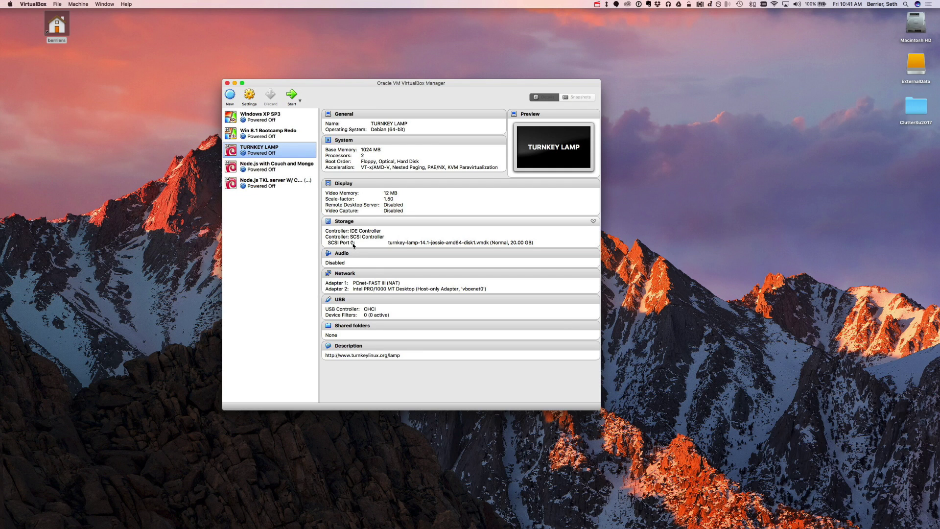
# Start the TURNKEY LAMP virtual machine and move its window over the VirtualBox Manager.
pyautogui.click(292, 96)
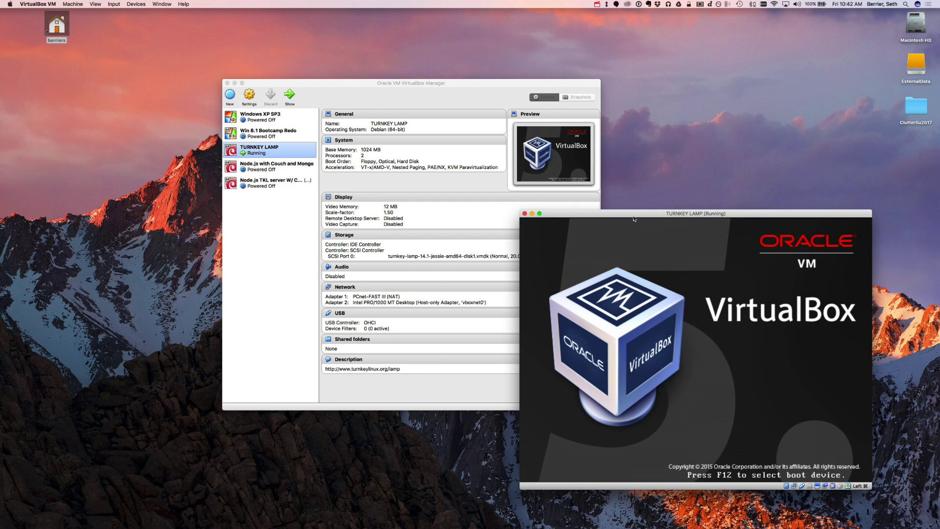
pyautogui.moveTo(634, 216); pyautogui.dragTo(329, 128)
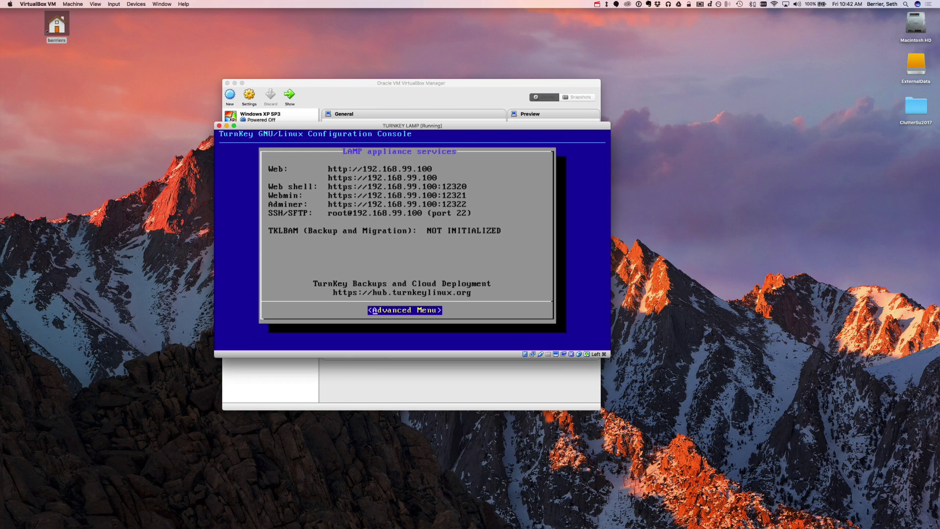
# Examine the network adapters in the console's Networking configuration and return to the LAMP appliance services screen.
pyautogui.press('Return')
pyautogui.press('Down')
pyautogui.press('Down')
pyautogui.press('Up')
pyautogui.press('Up')
pyautogui.press('Return')
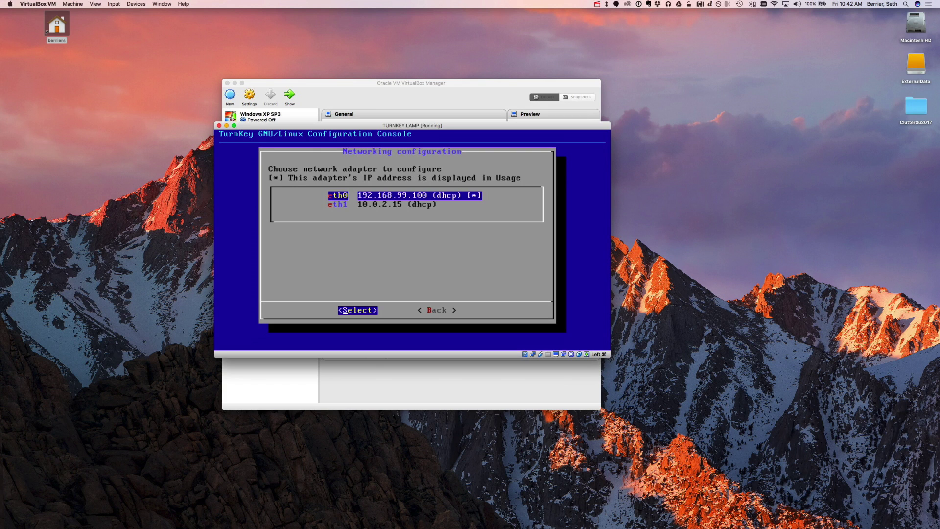
pyautogui.press('Tab')
pyautogui.press('Return')
pyautogui.press('Tab')
pyautogui.press('Return')
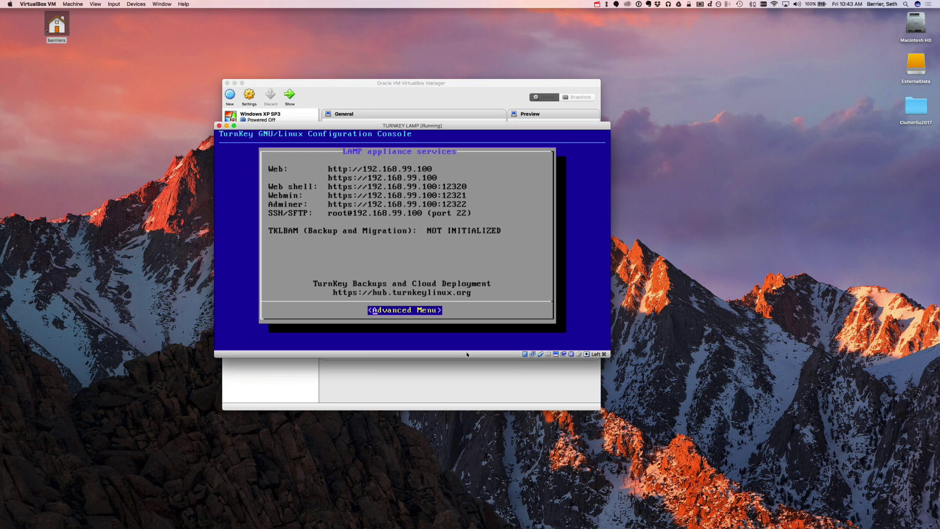
pyautogui.moveTo(431, 519)
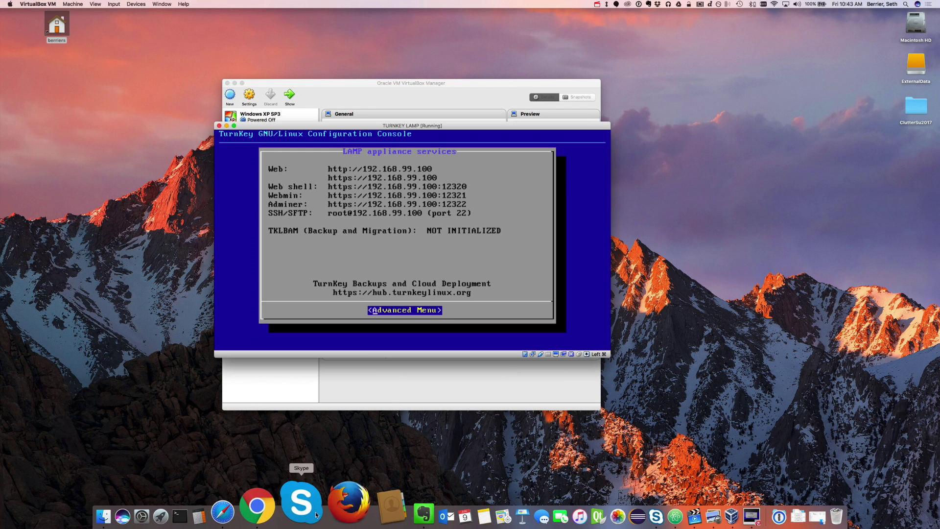
pyautogui.click(275, 512)
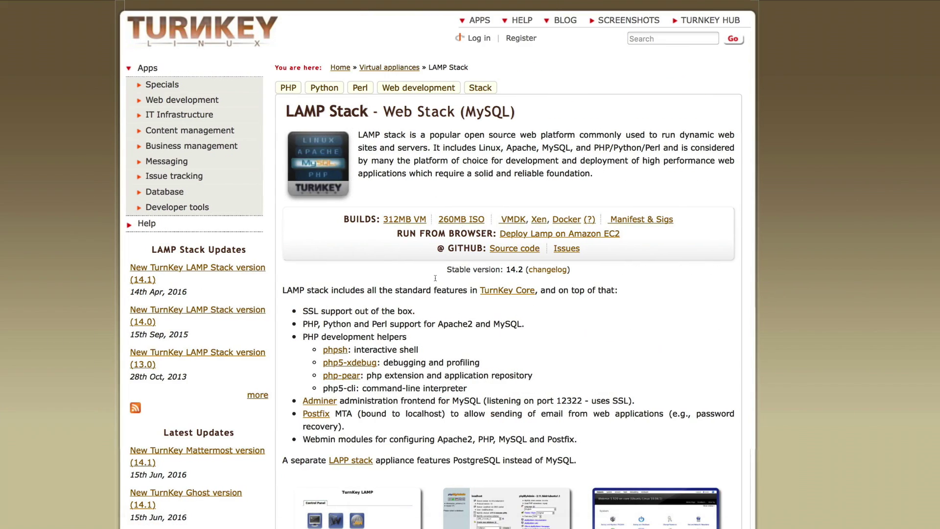
pyautogui.hotkey('ctrl', 'Left')
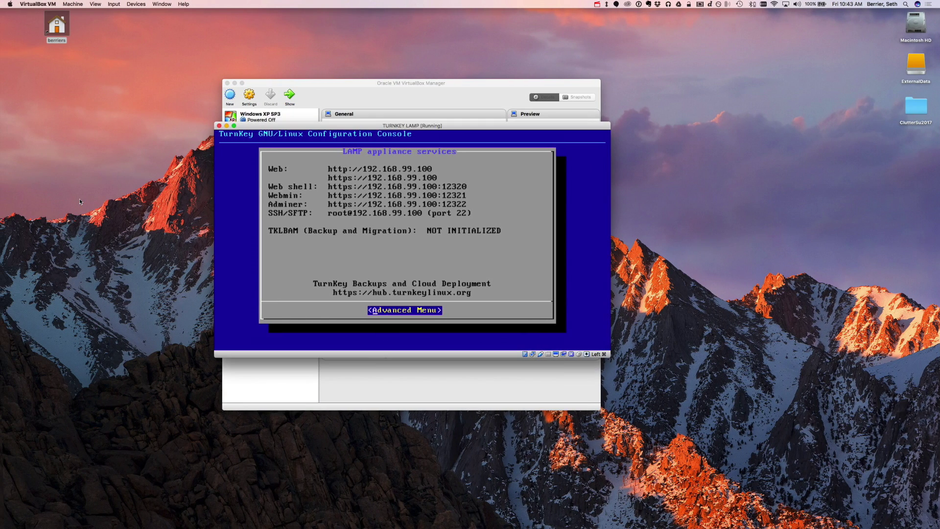
pyautogui.press('super+n')
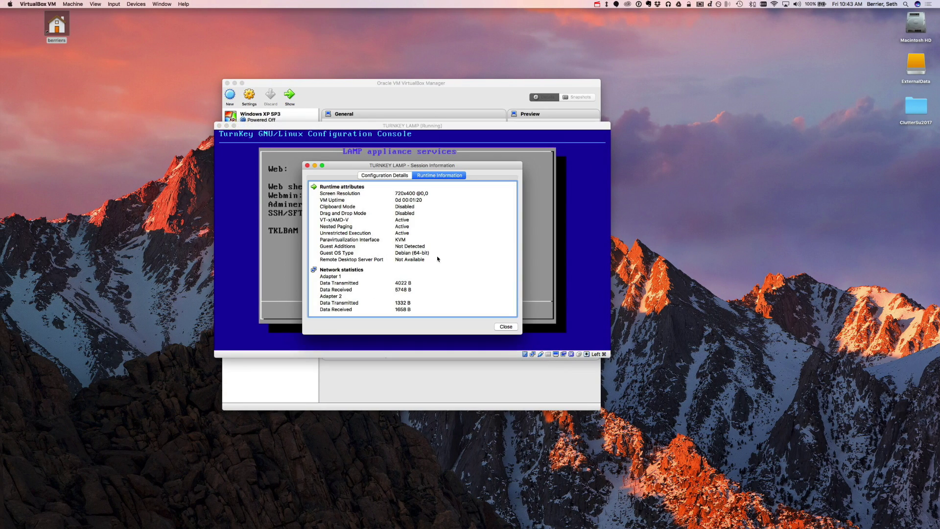
pyautogui.click(65, 288)
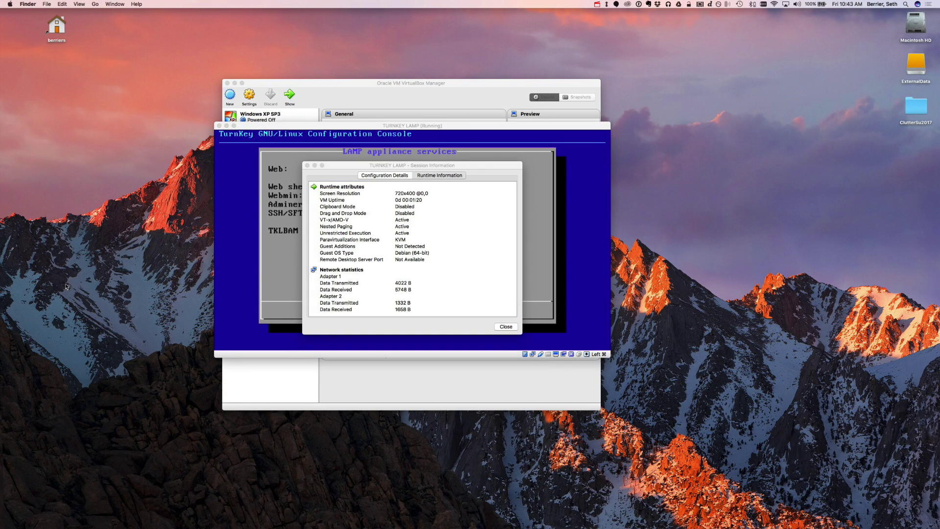
# Switch to Safari, load 192.168.99.100 in a new tab outside full screen, and move the TURNKEY LAMP window clear of the browser.
pyautogui.press('super+Tab')
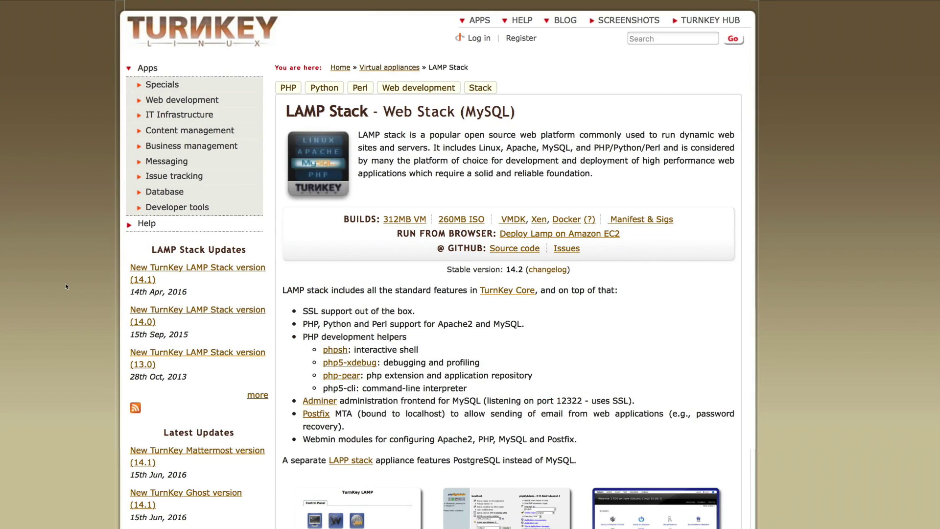
pyautogui.press('super+t')
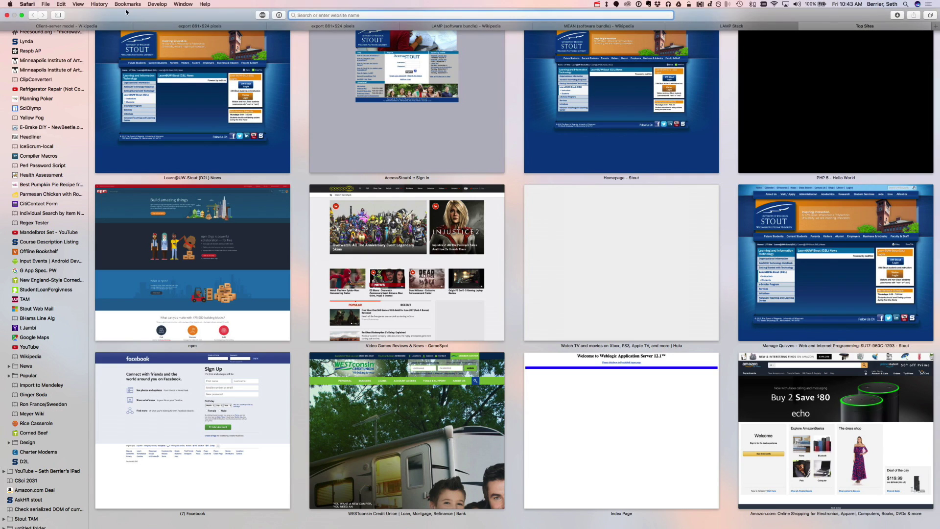
pyautogui.click(23, 15)
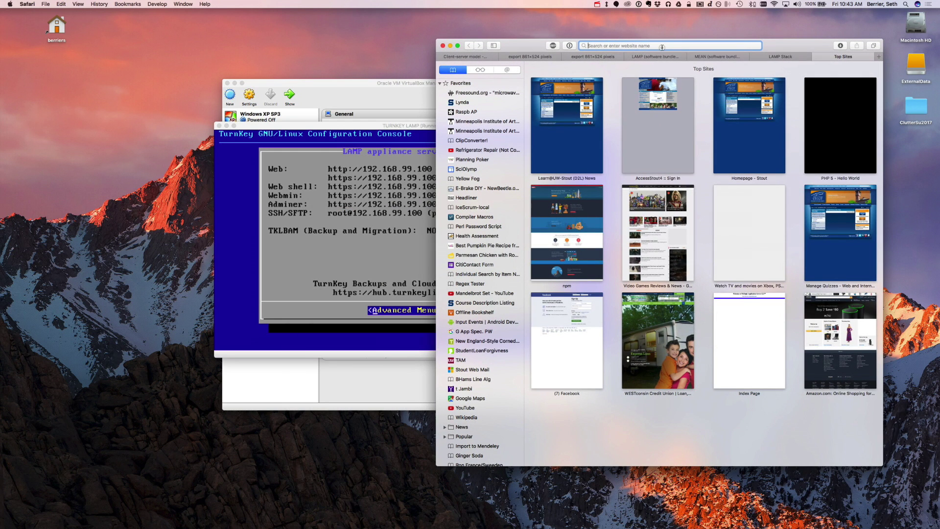
pyautogui.write('192.168')
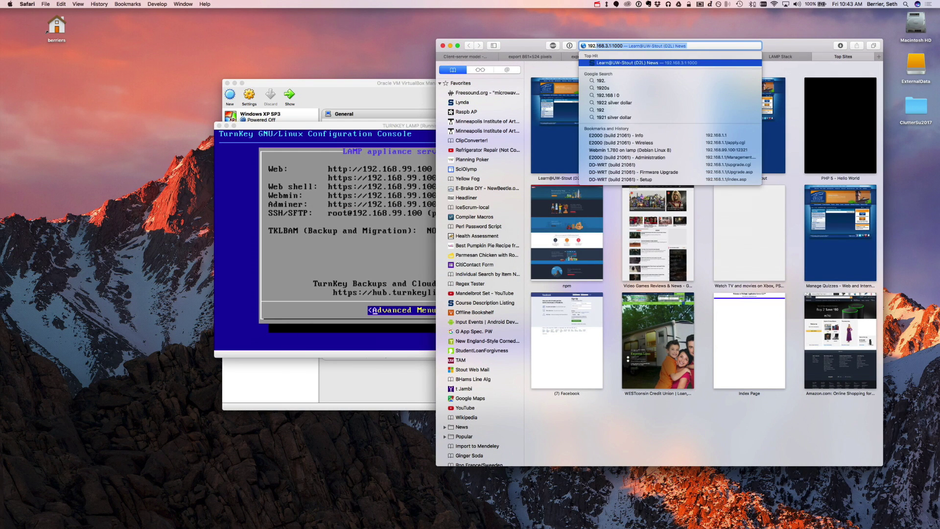
pyautogui.write('.99.100')
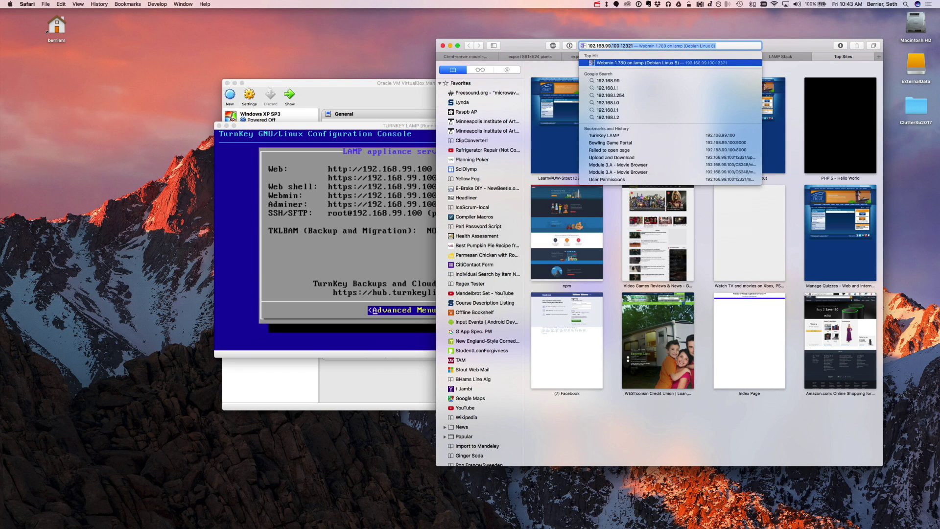
pyautogui.press('Return')
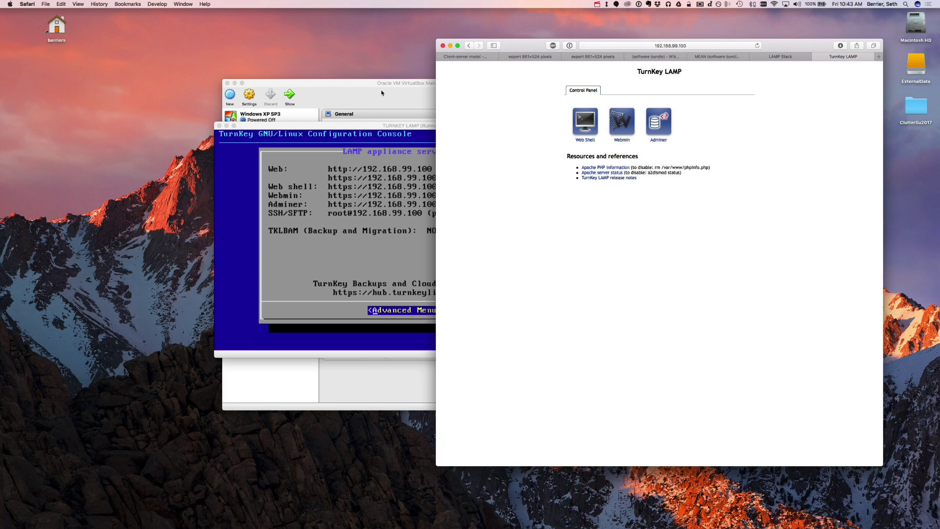
pyautogui.moveTo(351, 130); pyautogui.dragTo(165, 133)
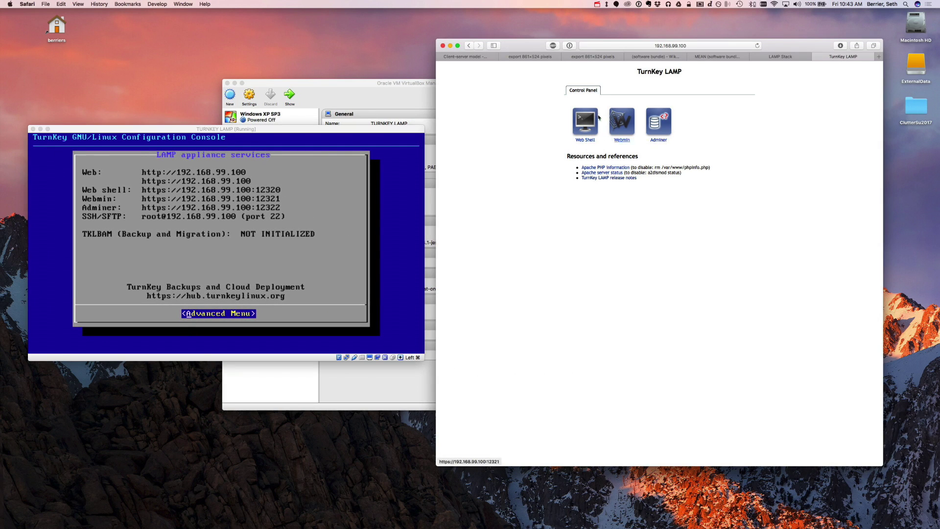
# Open the previously visited Module 3.A - Movie Browser page under 192.168.99.100/CS248 in the current tab.
pyautogui.click(706, 46)
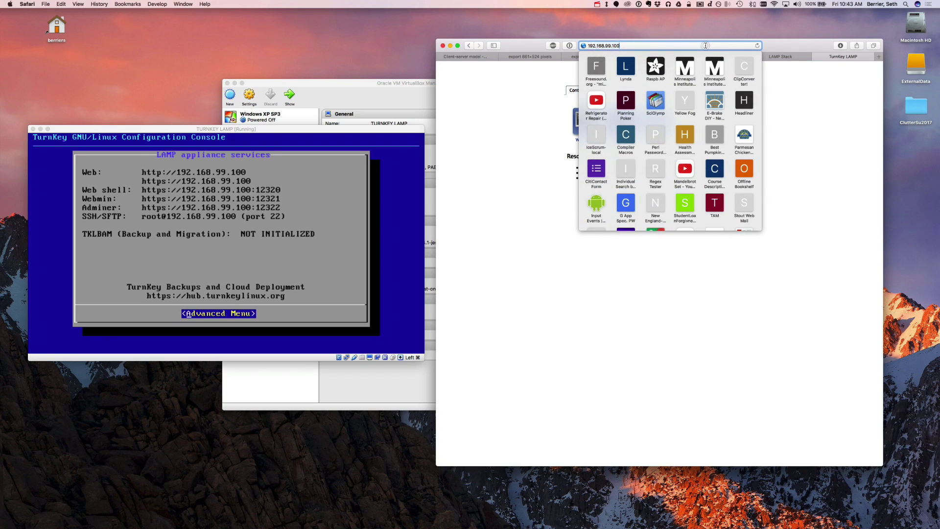
pyautogui.press('BackSpace')
pyautogui.write('192.168.9')
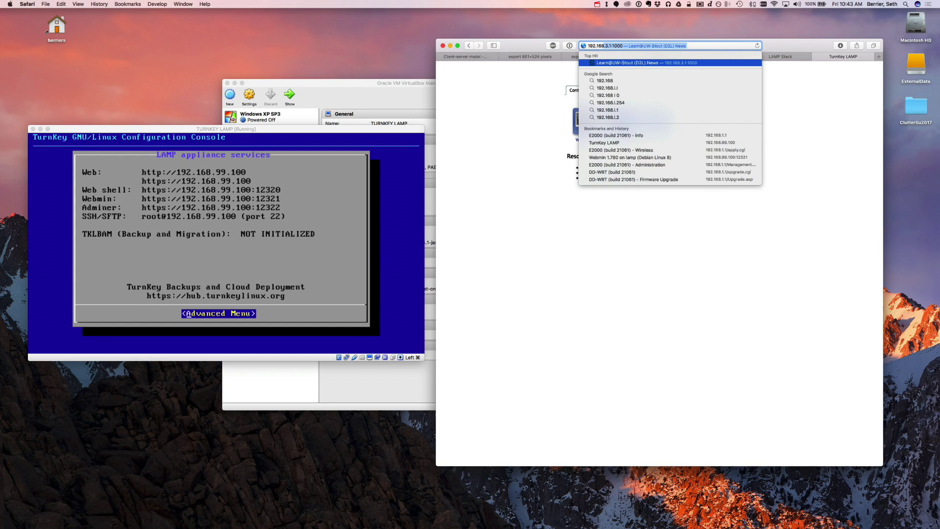
pyautogui.write('9.100/')
pyautogui.press('Down')
pyautogui.press('Down')
pyautogui.press('Down')
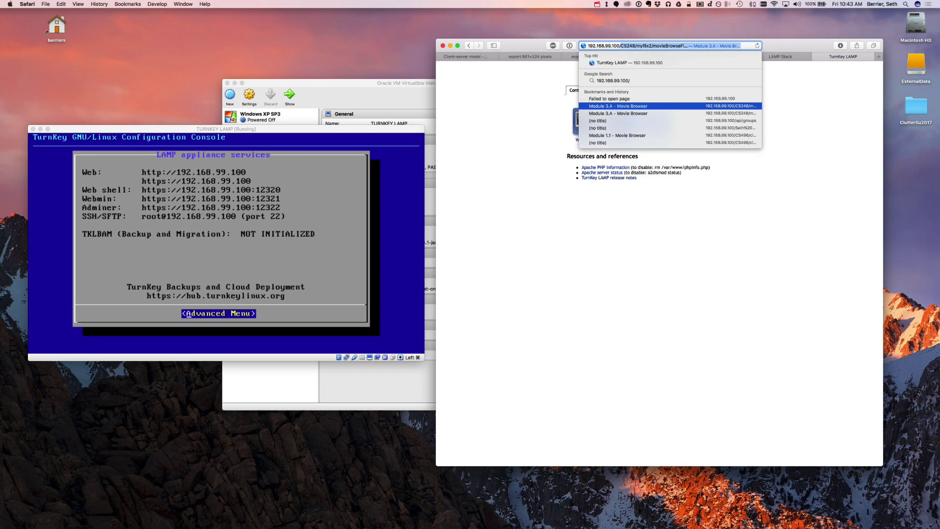
pyautogui.press('Return')
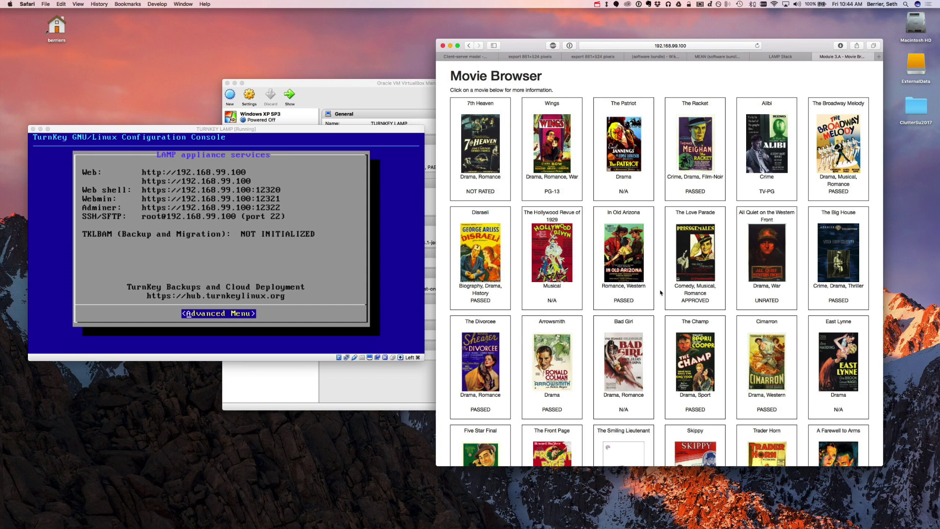
# Examine the movie posters, genres and ratings listed on the Movie Browser page served by the virtual machine.
pyautogui.scroll(-20, 659, 300)
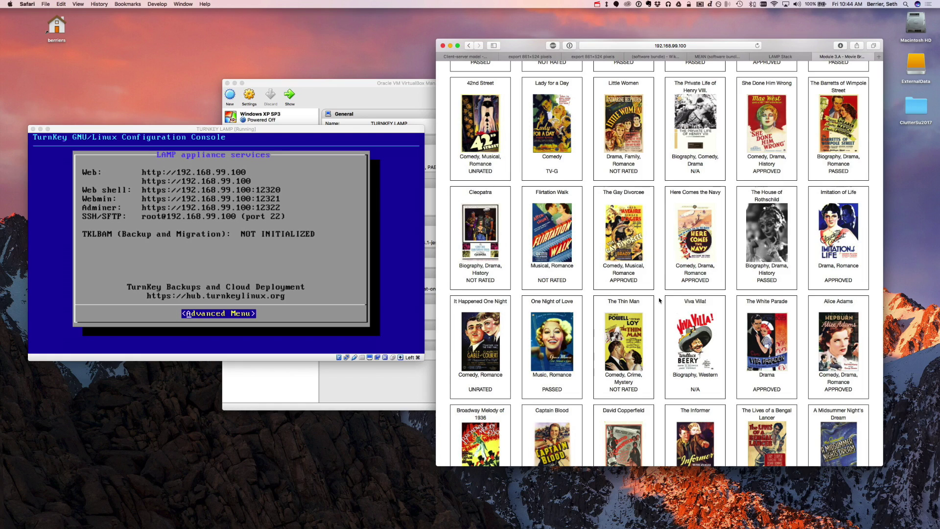
pyautogui.scroll(-5, 659, 300)
pyautogui.scroll(10, 659, 300)
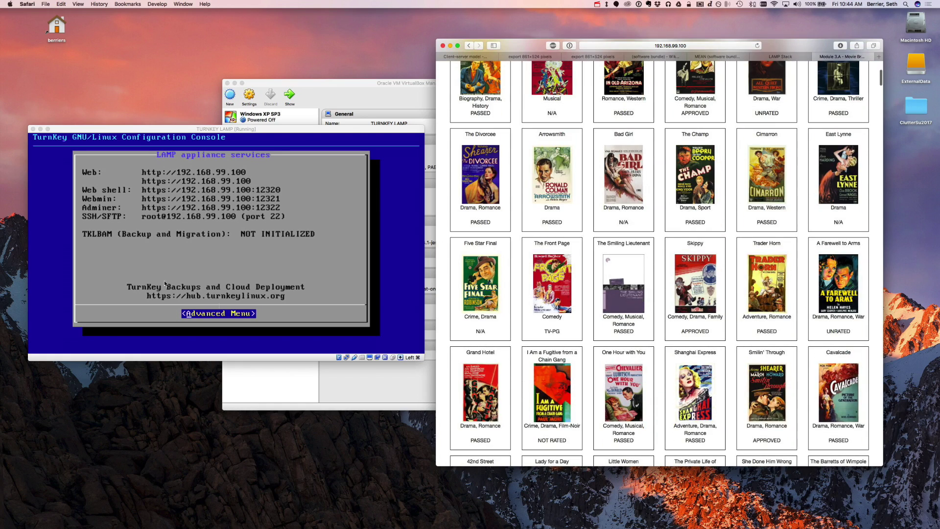
pyautogui.scroll(5, 621, 213)
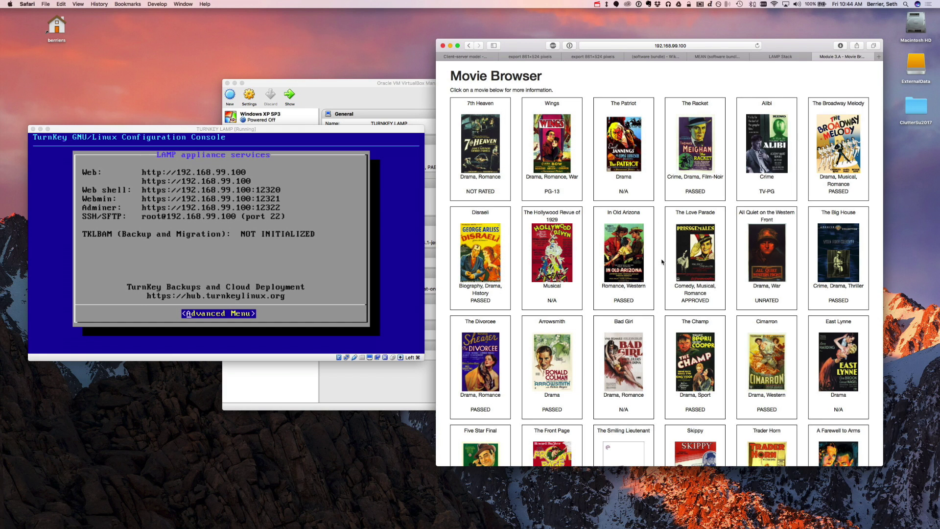
pyautogui.scroll(-15, 662, 262)
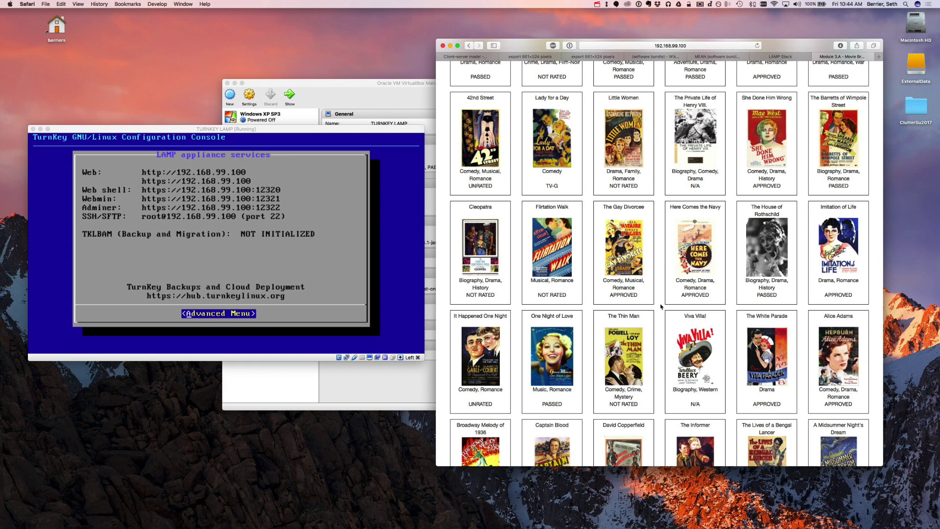
pyautogui.scroll(10, 660, 306)
pyautogui.scroll(-3, 660, 307)
pyautogui.scroll(-15, 661, 306)
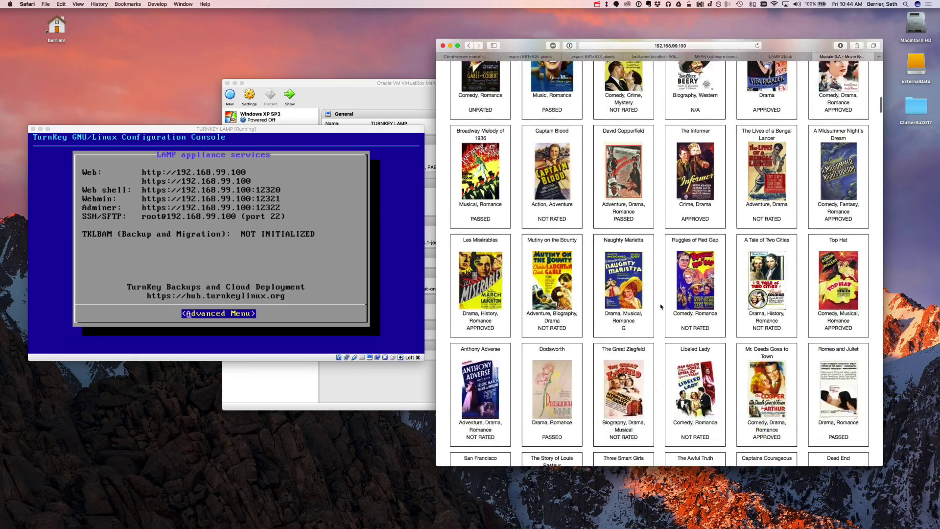
pyautogui.scroll(-10, 661, 306)
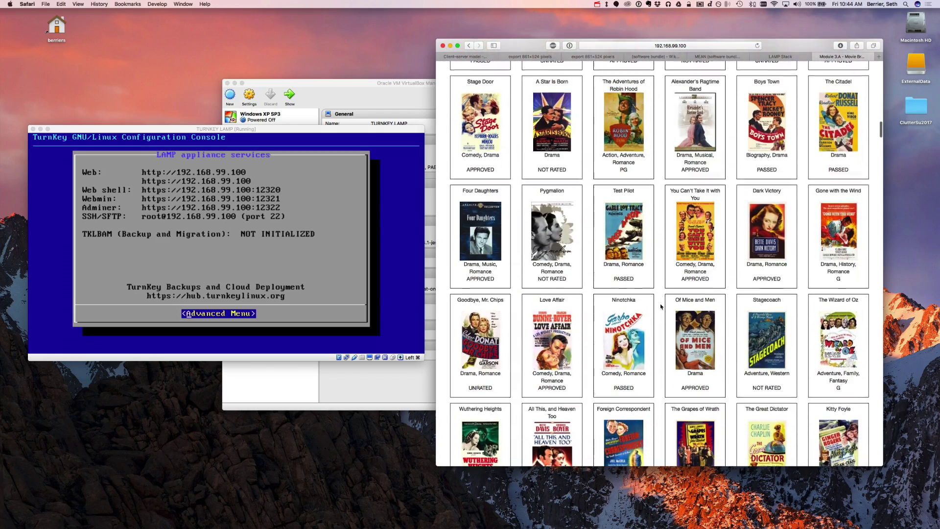